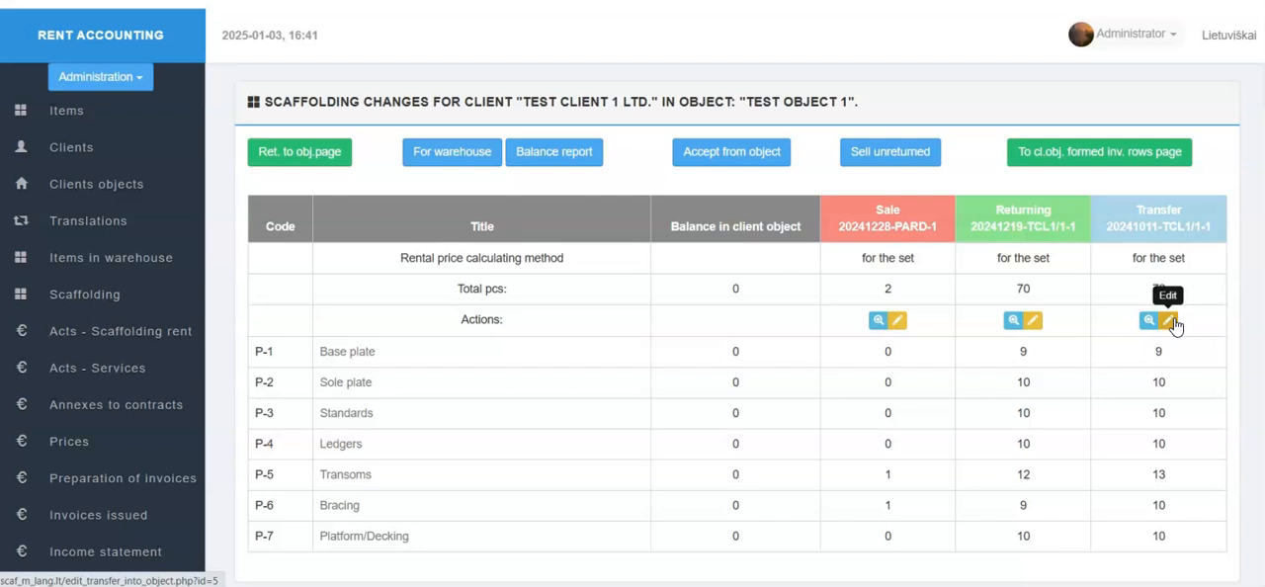
Step: Return from the scaffolding changes to Test object 1's page and open all invoice rows formed for it
left_click(1105, 315)
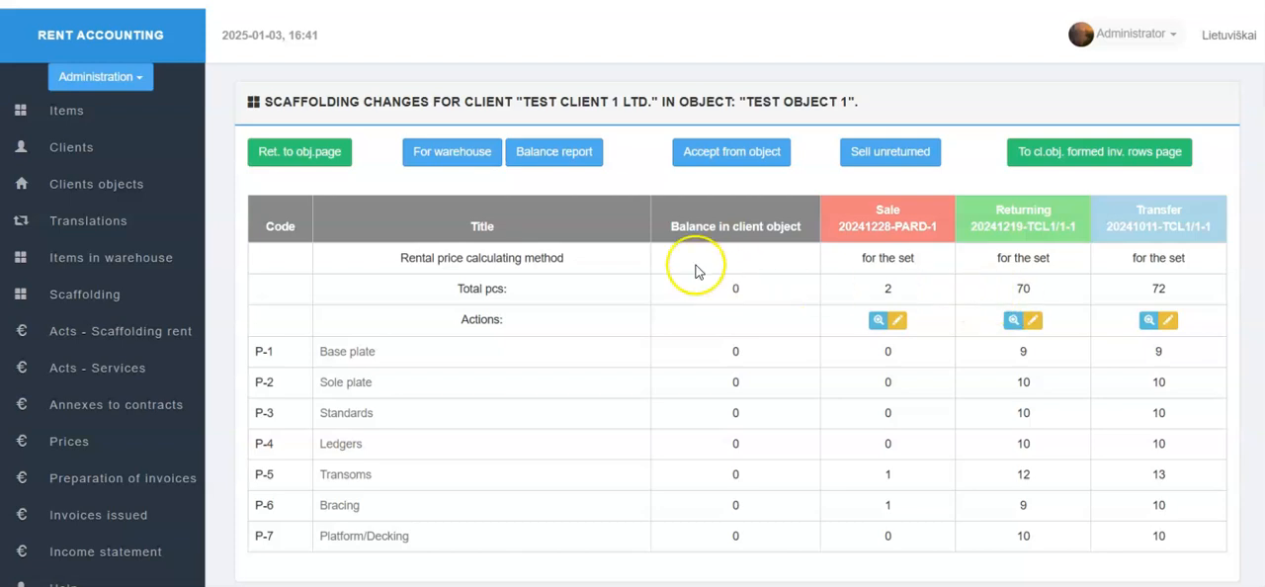
left_click(336, 159)
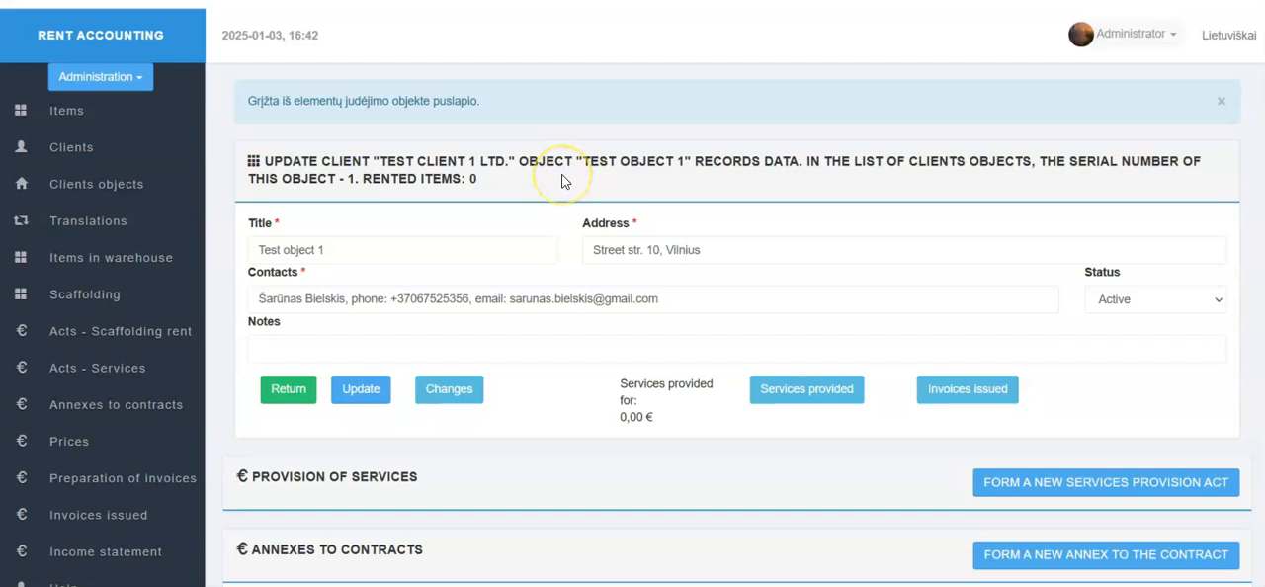
scroll(576, 243, "down", 10)
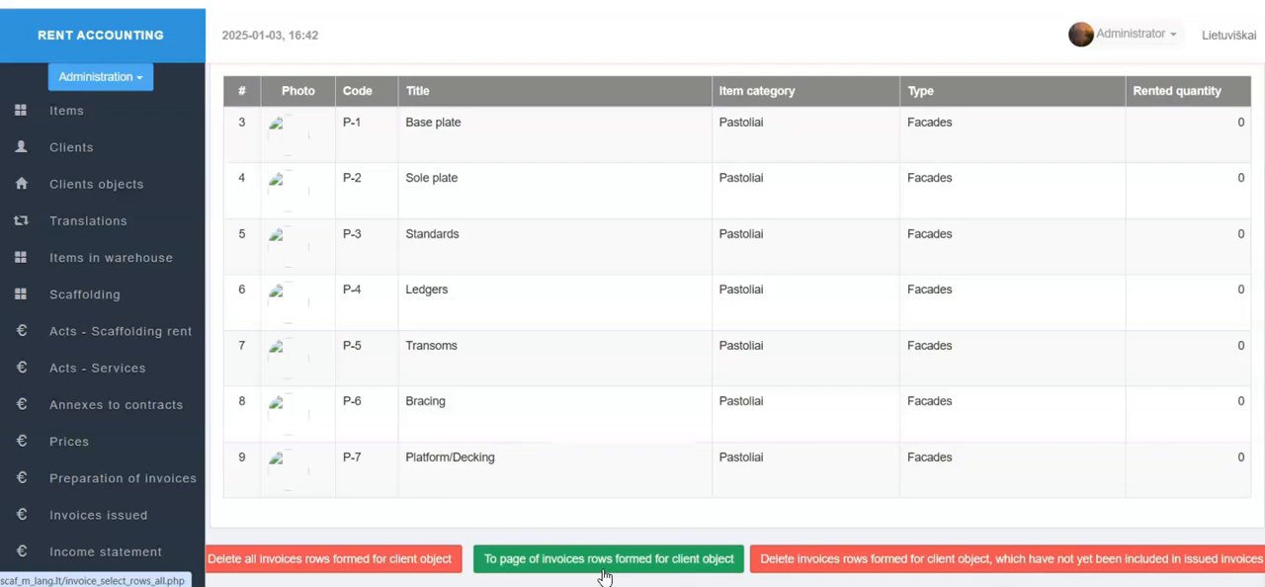
left_click(605, 559)
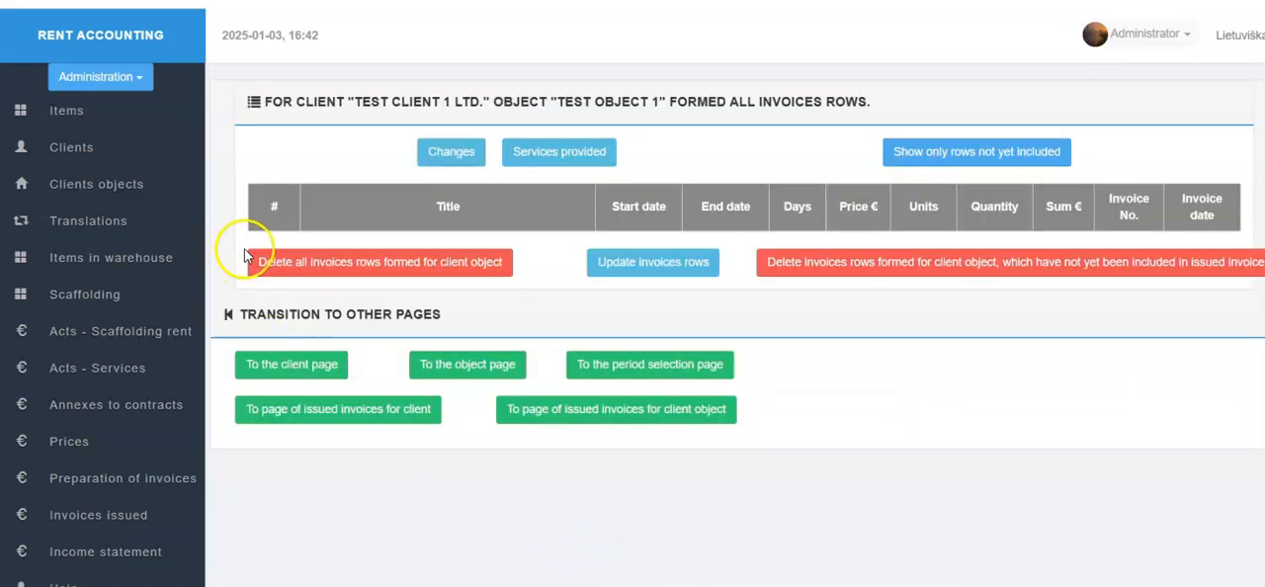
Step: Update the invoice rows for Test object 1 and show only the rows not yet included in invoices
left_click(120, 472)
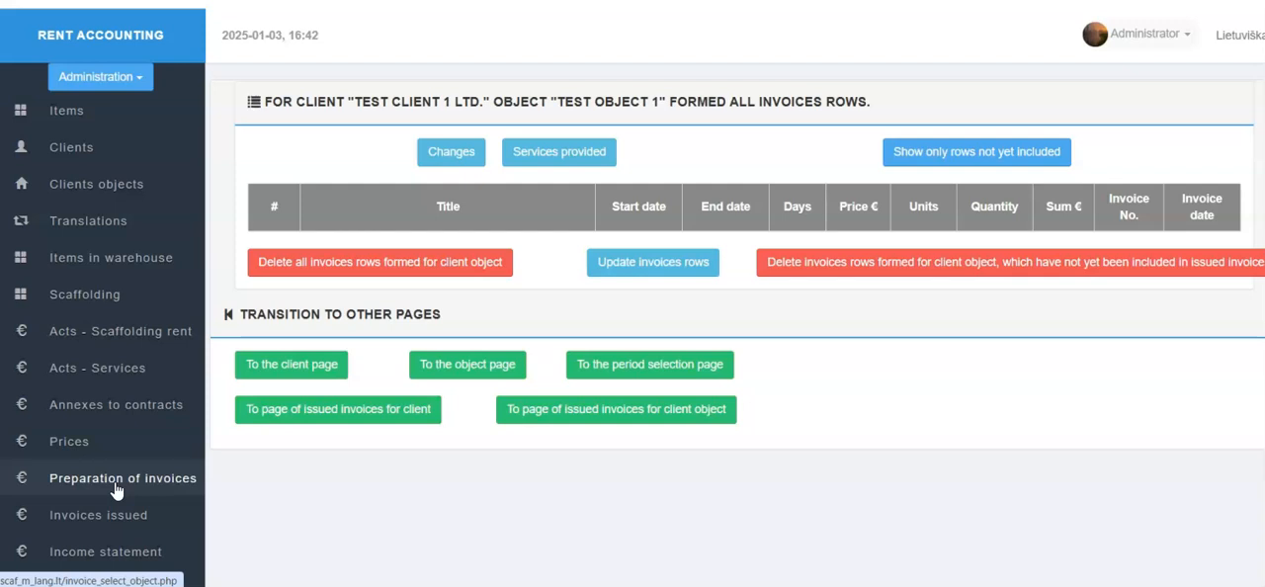
left_click(513, 425)
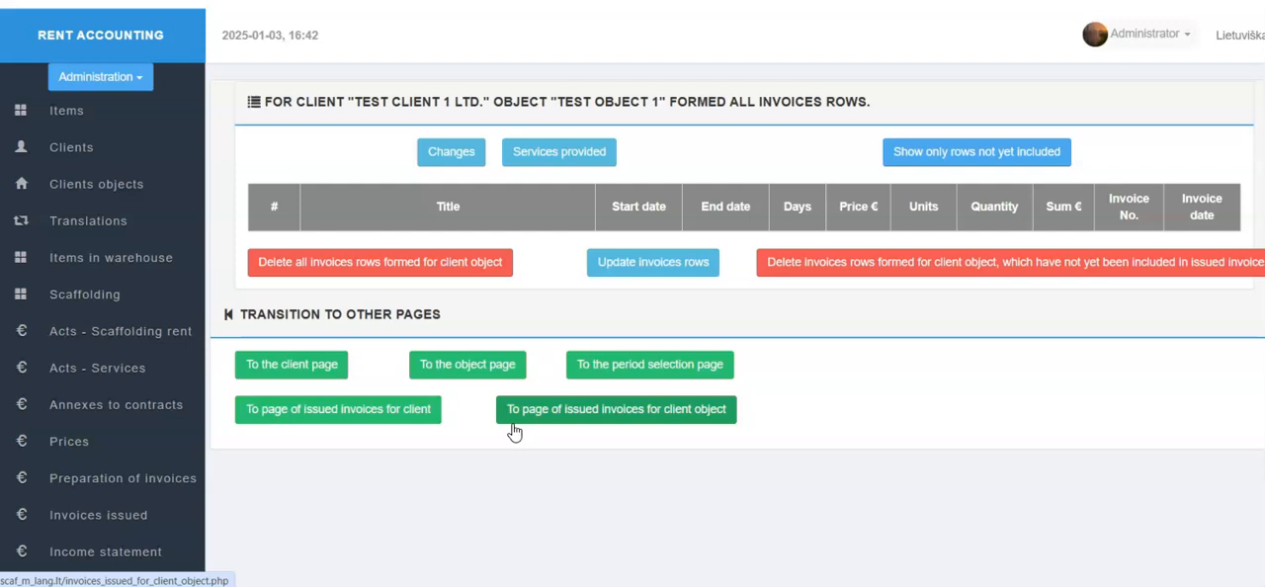
left_click(513, 427)
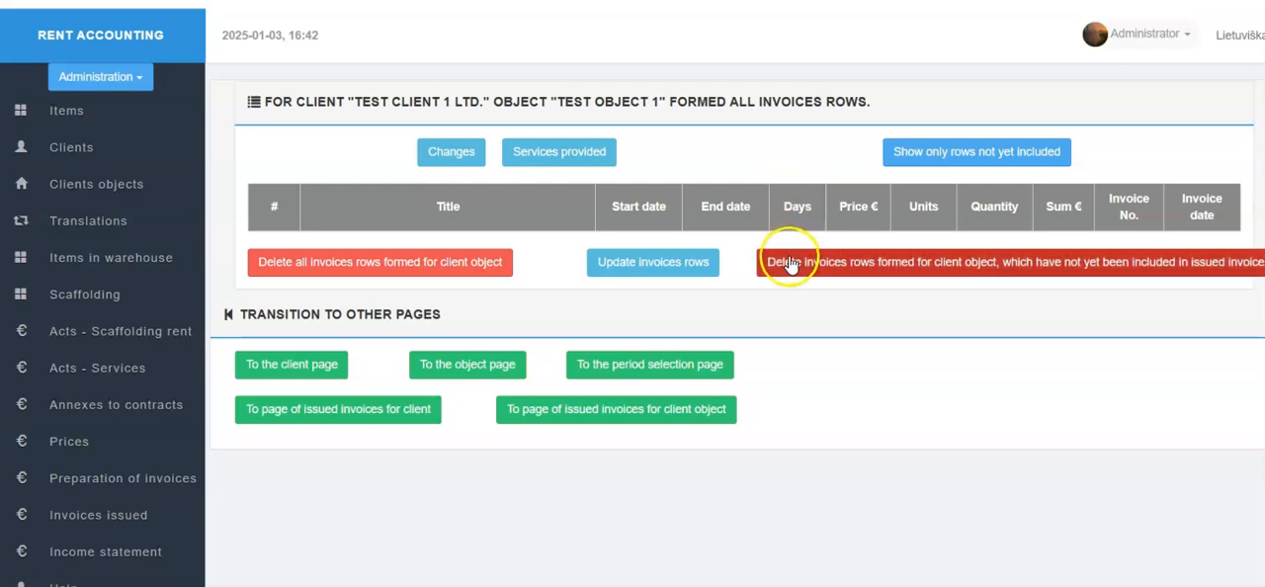
left_click(676, 281)
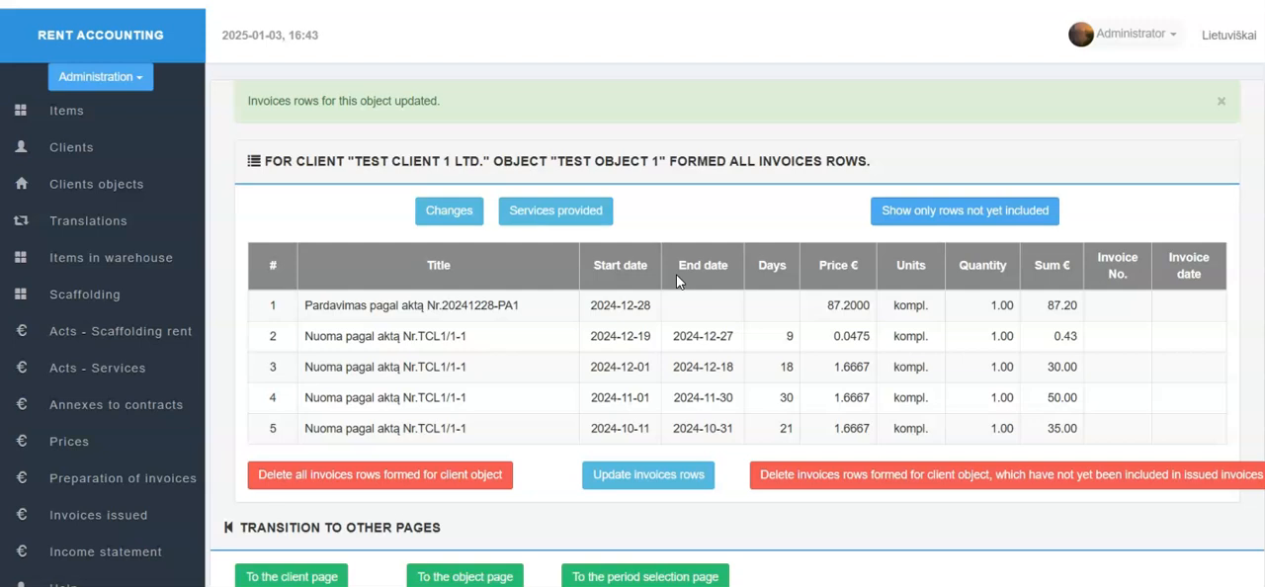
left_click(945, 220)
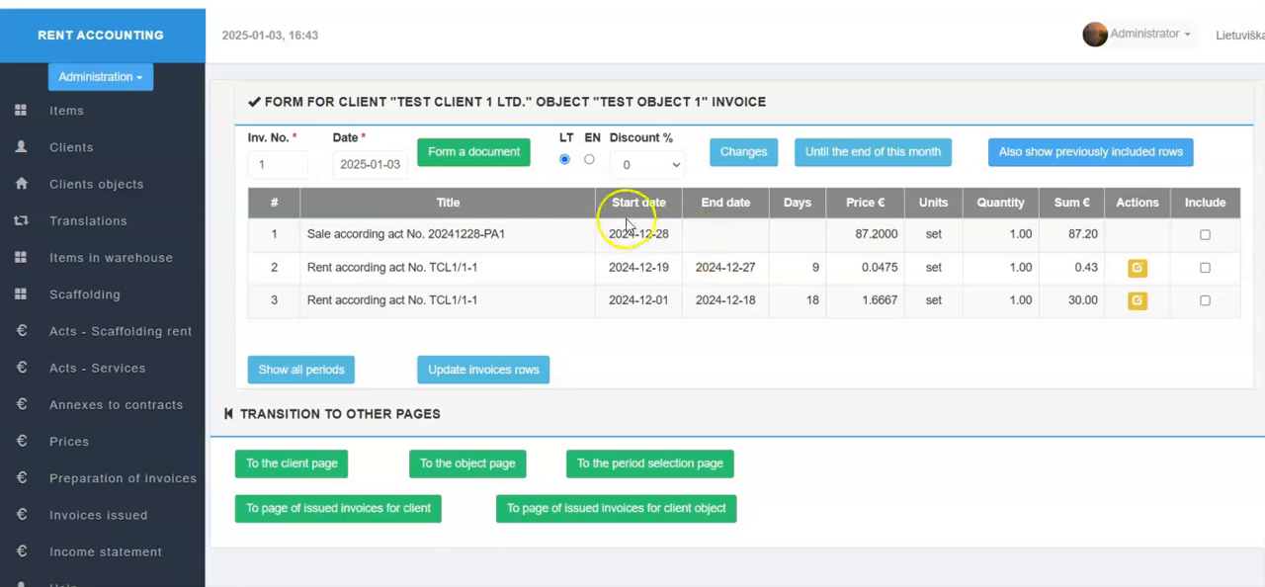
Step: Check which actions are available for the sale, returning and transfer acts in the object's scaffolding changes
left_click(732, 161)
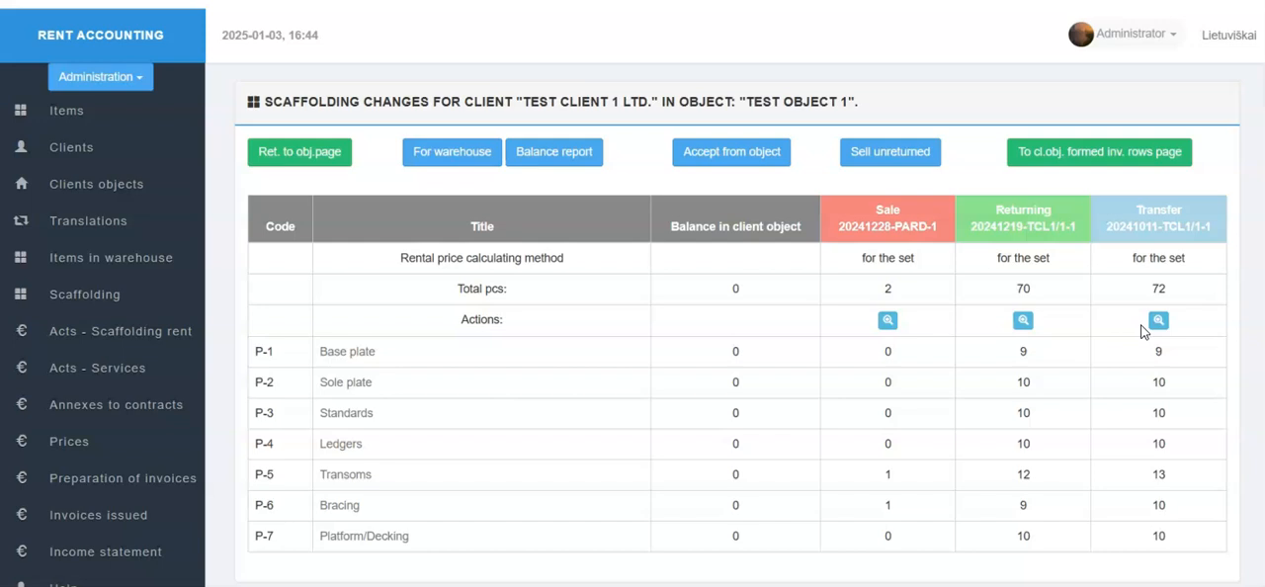
left_click(1067, 317)
left_click(1021, 297)
left_click(605, 55)
left_click(322, 2)
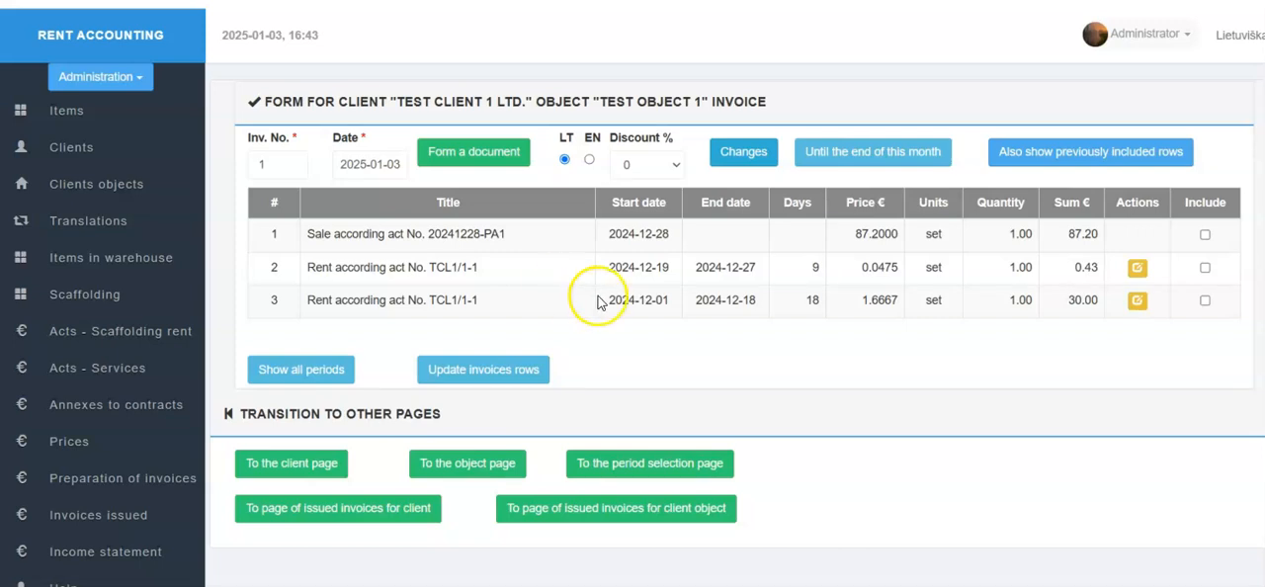
Step: Show the previously included rows as well and delete all invoice rows formed for Test object 1
left_click(1058, 151)
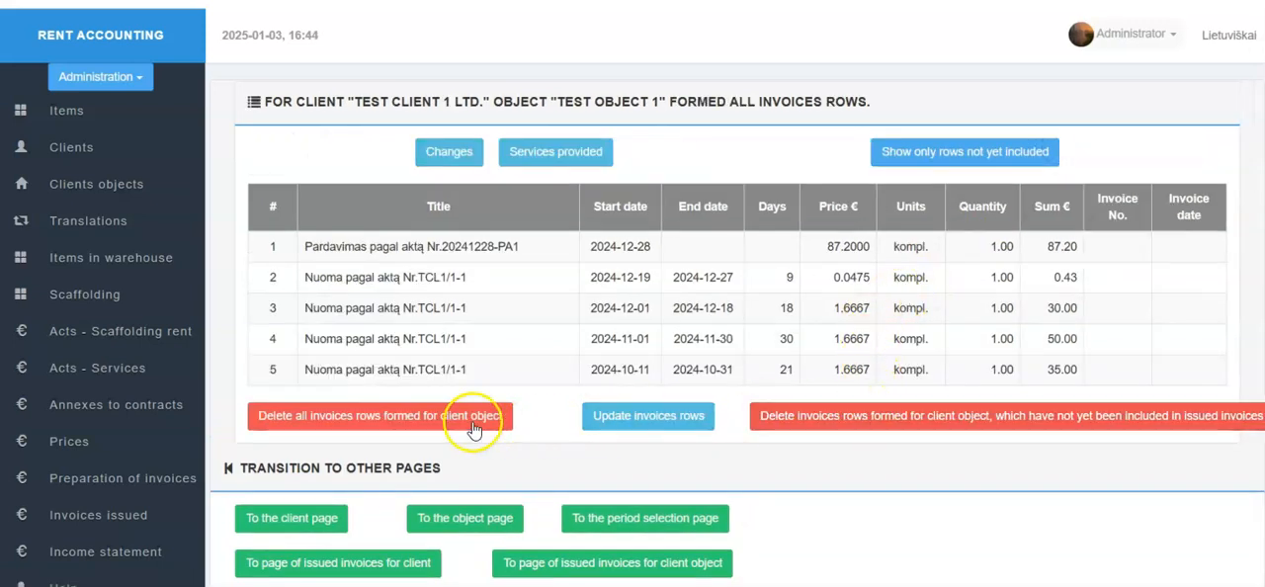
left_click(438, 417)
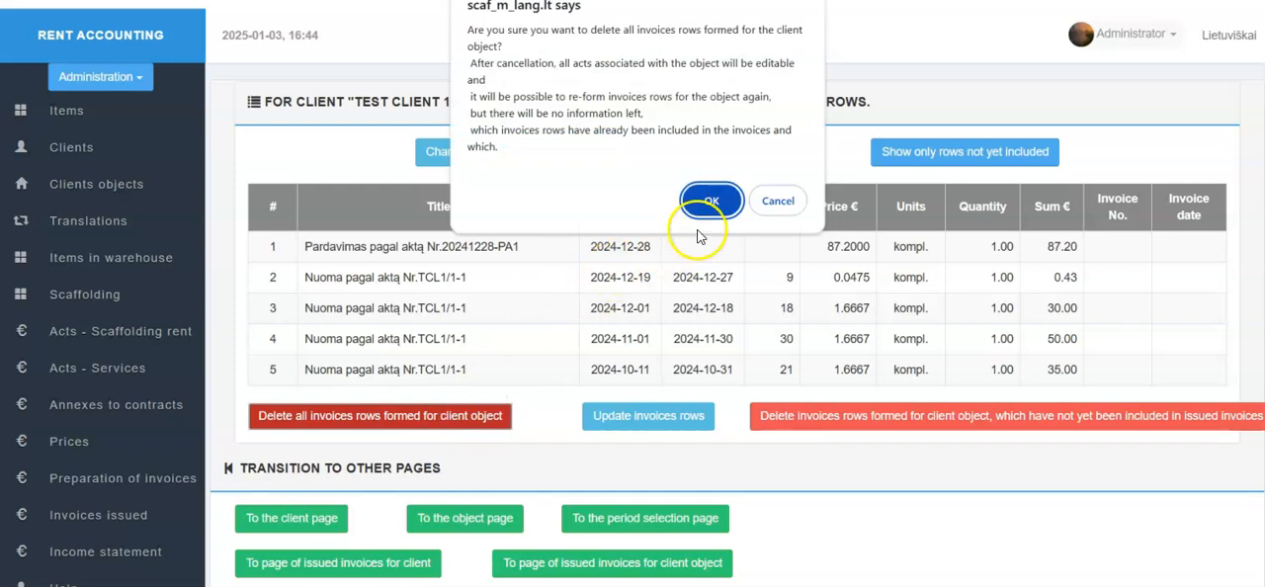
left_click(707, 202)
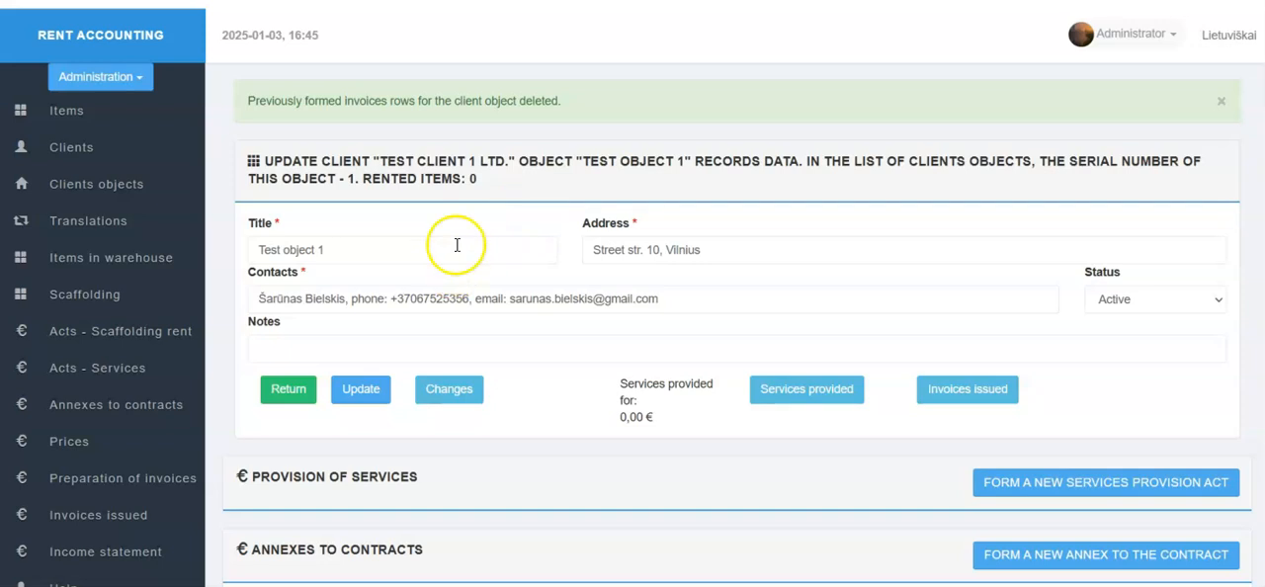
Step: Check the available act actions in Test object 1's scaffolding changes and reopen its page of formed invoice rows
left_click(450, 396)
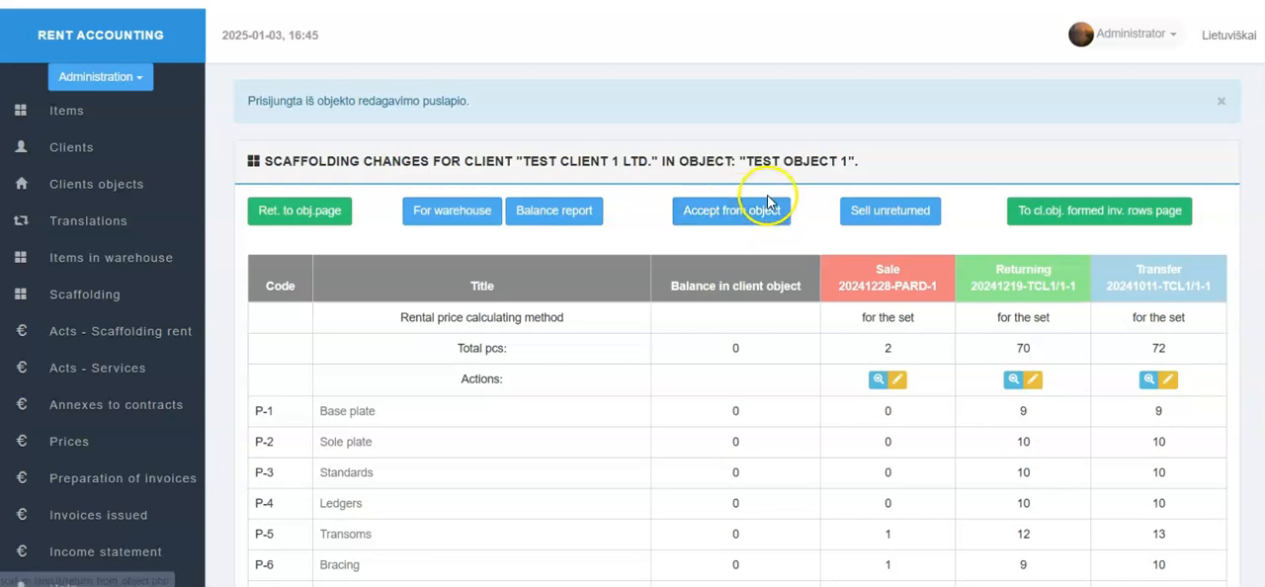
left_click(331, 209)
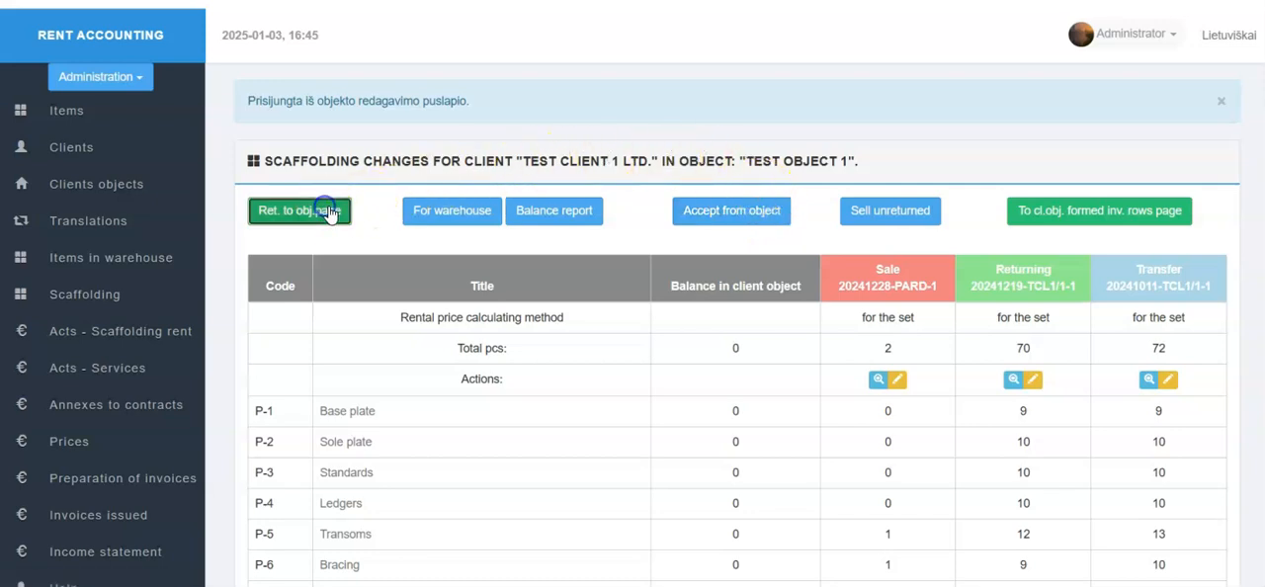
scroll(850, 256, "down", 8)
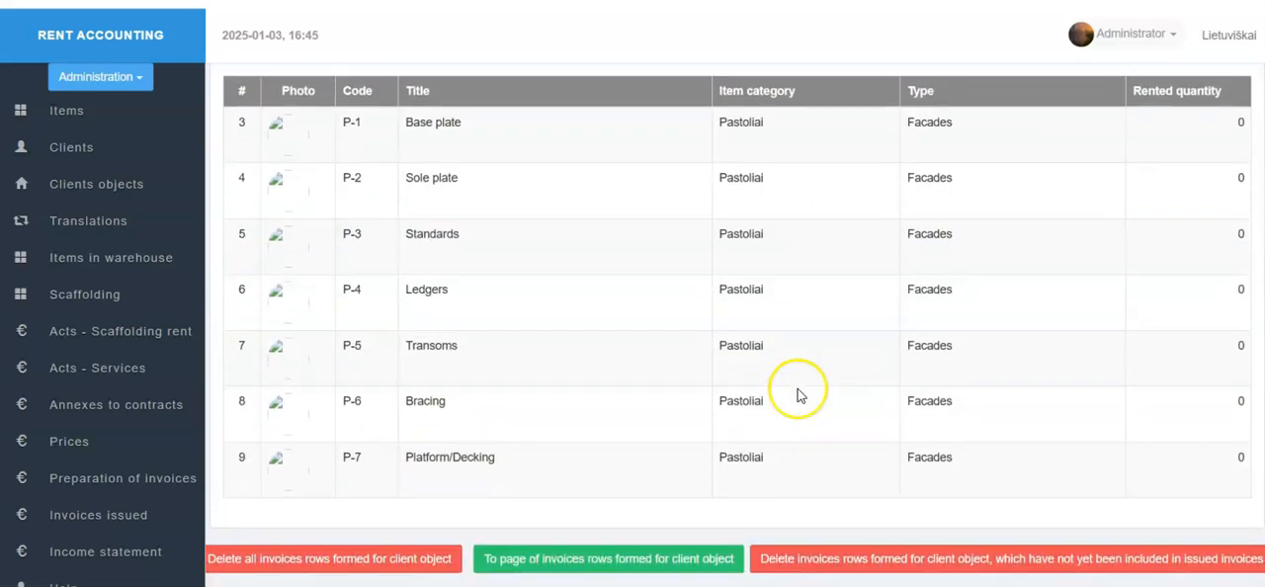
left_click(707, 558)
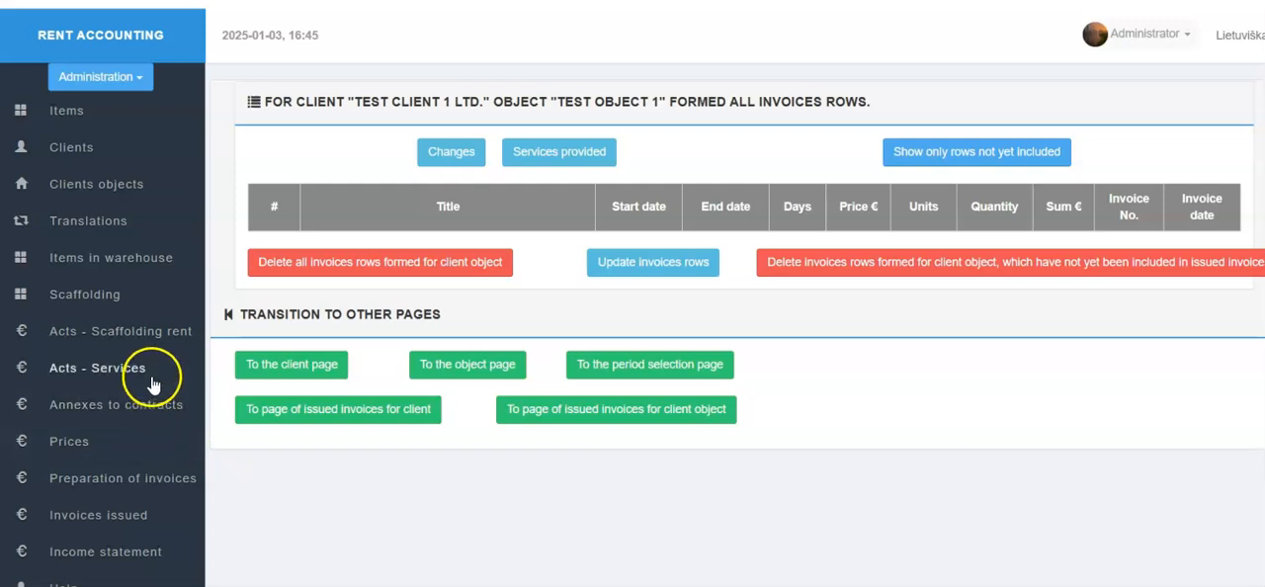
Step: Start preparing an invoice for Test client 1 Ltd., Test object 1, and show the rows of all periods
left_click(143, 481)
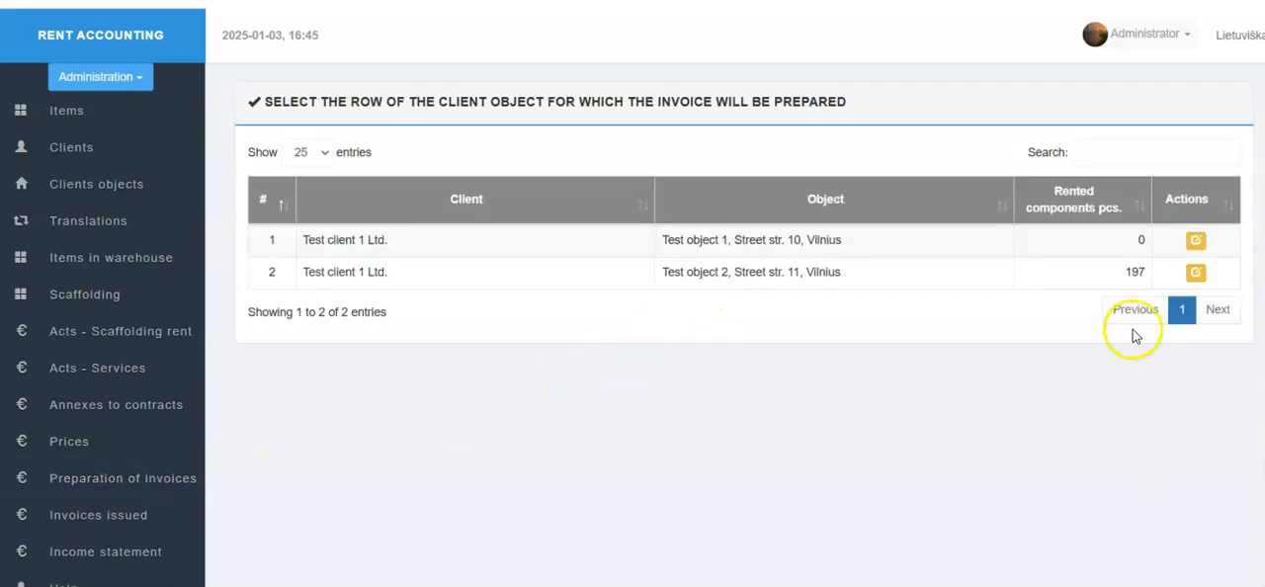
left_click(1194, 247)
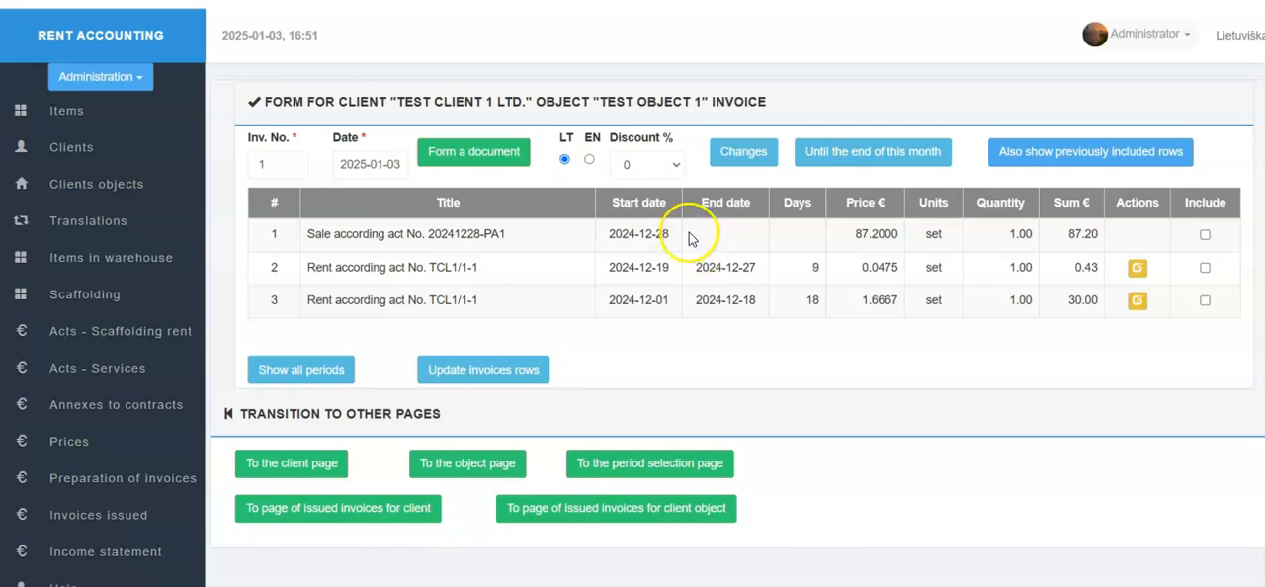
left_click(737, 154)
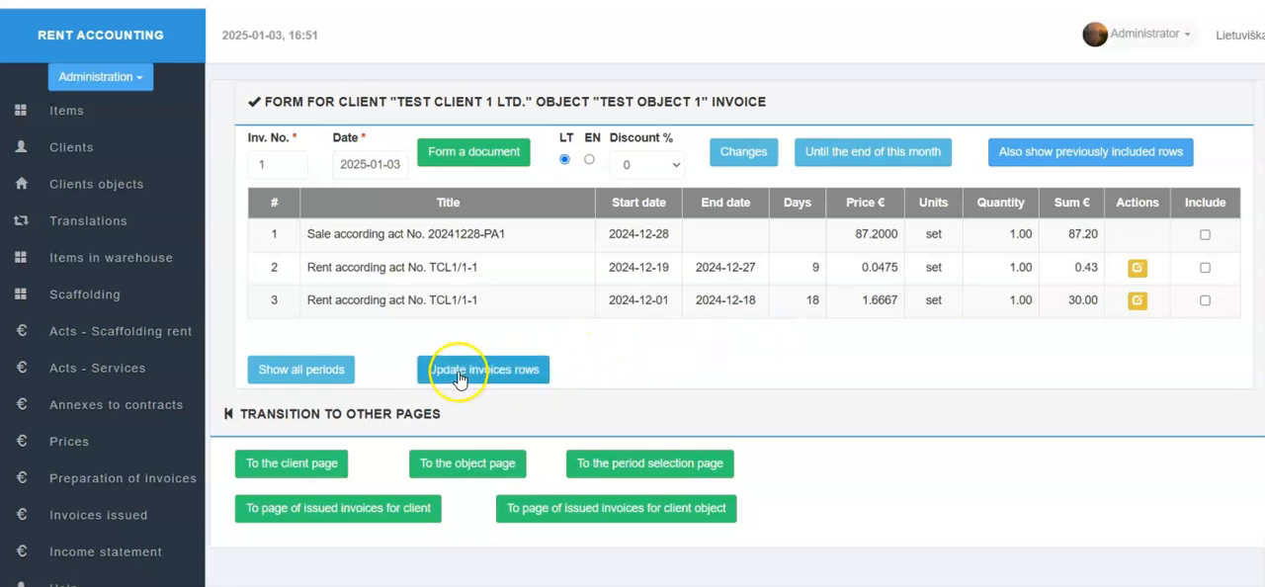
left_click(305, 370)
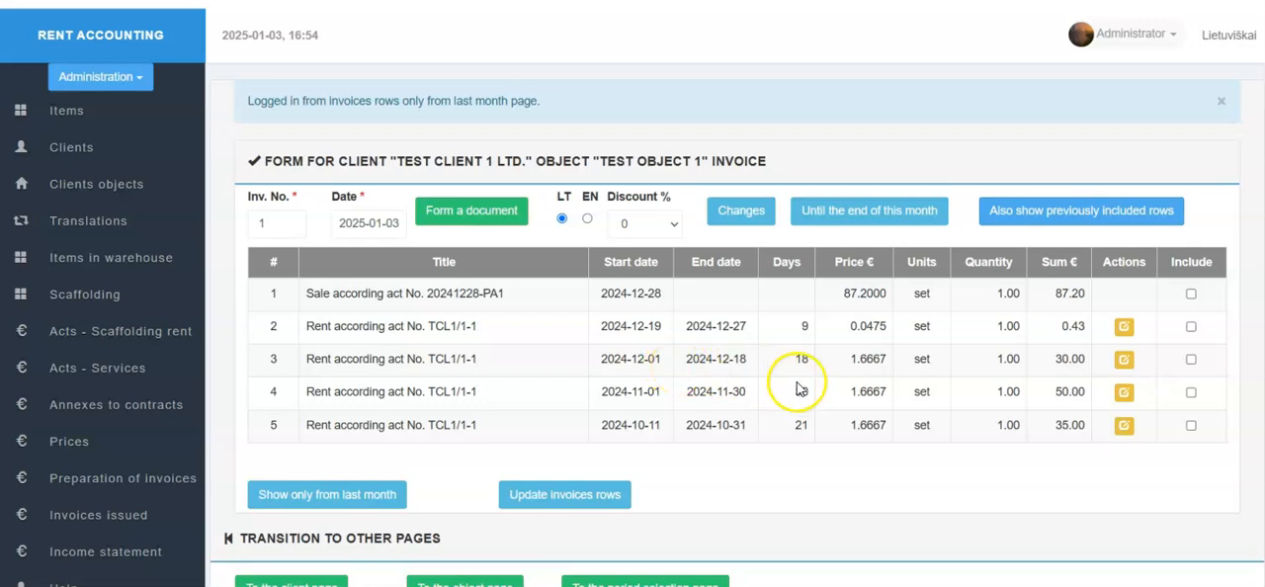
Step: Include the rent row for 2024-10-11 to 2024-10-31 in the invoice
scroll(805, 379, "down", 1)
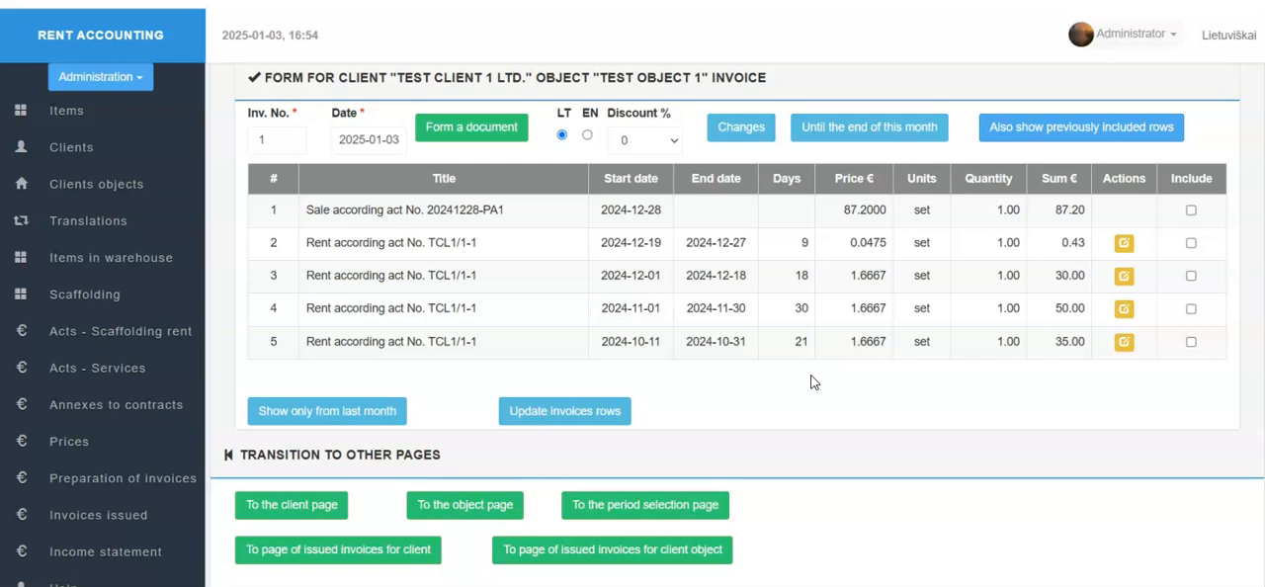
left_click(814, 381)
left_click(1190, 343)
left_click(1190, 343)
Step: Try the EN invoice language, switch back to LT, and set the discount to 10%
left_click(587, 135)
left_click(562, 135)
left_click(673, 141)
mouse_move(673, 186)
left_mouse_down()
mouse_move(674, 436)
mouse_move(653, 186)
left_mouse_up()
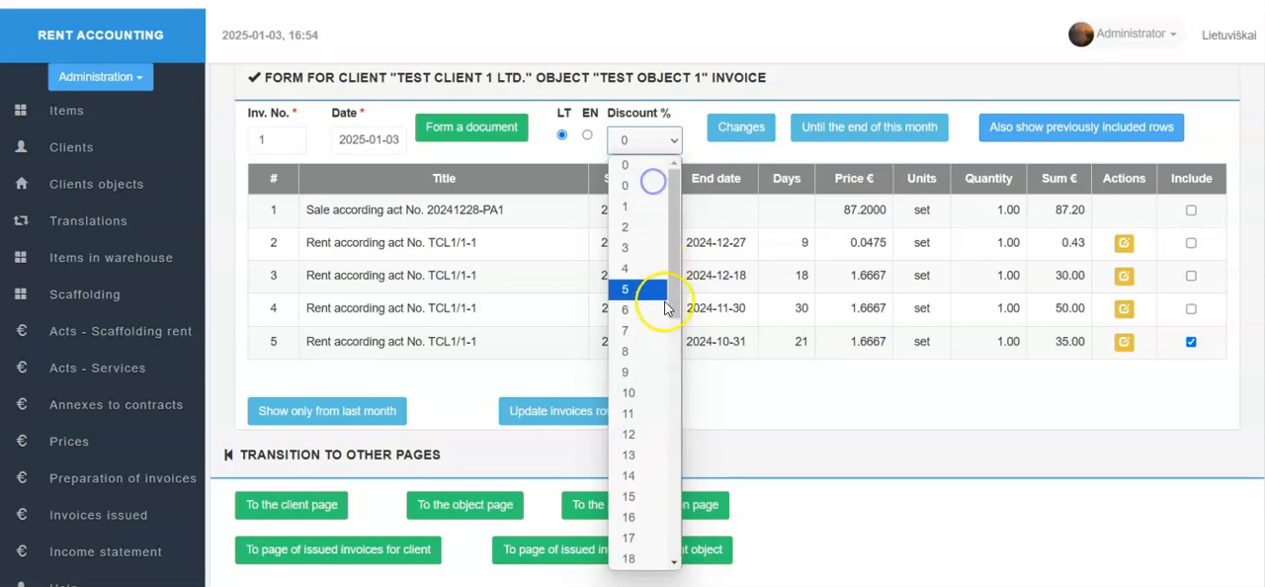
left_click(655, 394)
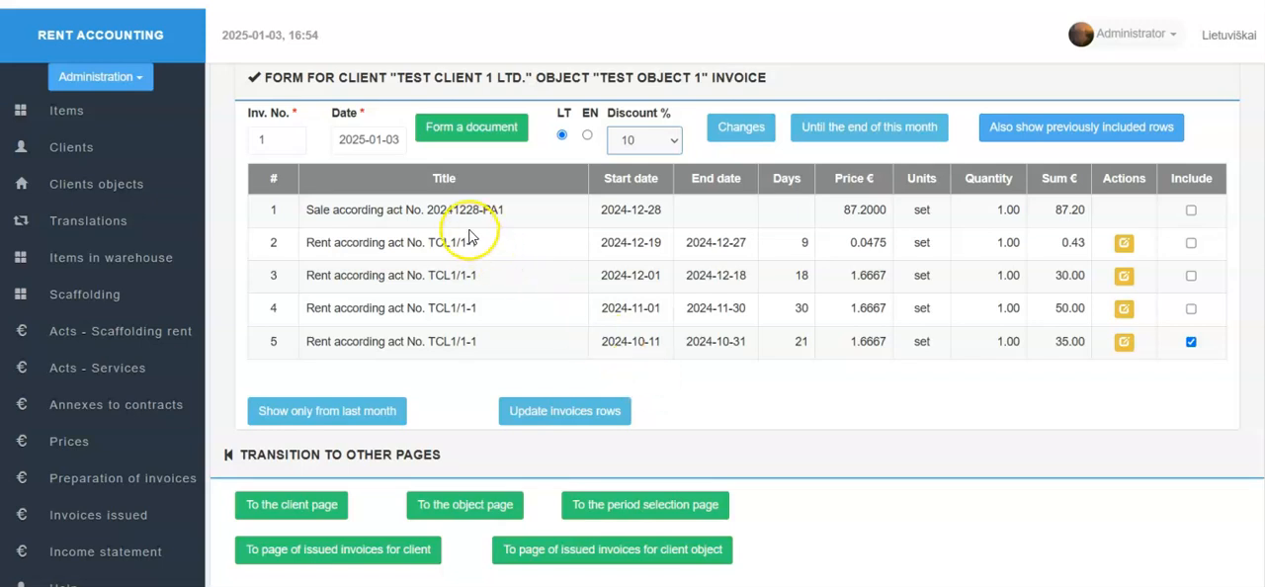
Step: Set the invoice date to 2024-10-31
left_click(395, 140)
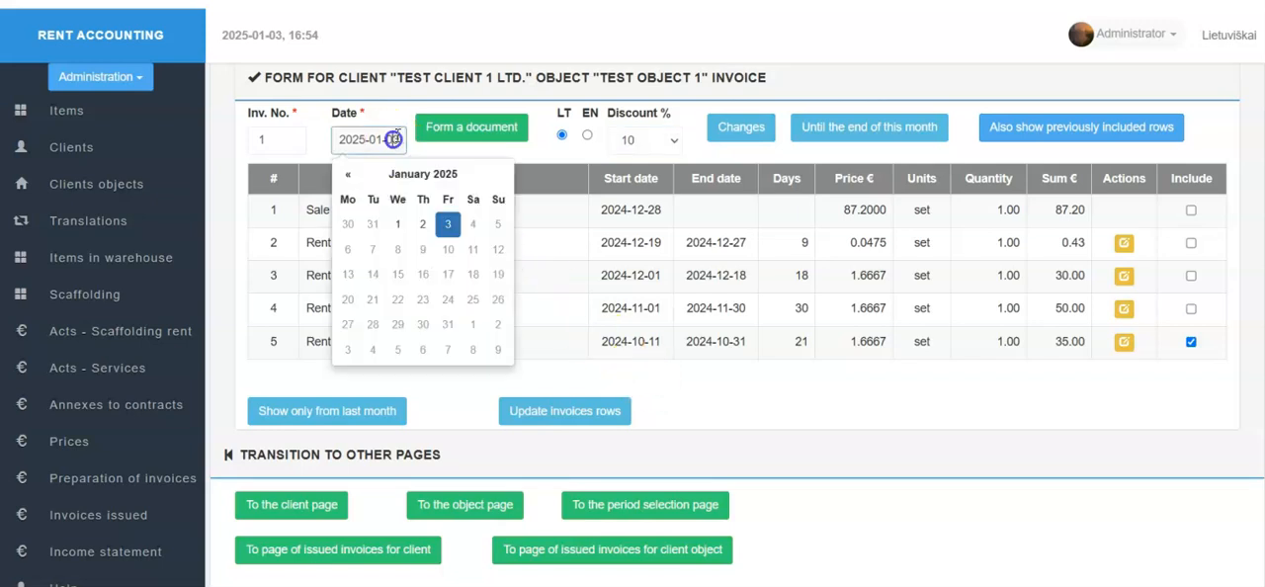
left_click(348, 174)
left_click(358, 181)
left_click(358, 181)
left_click(427, 326)
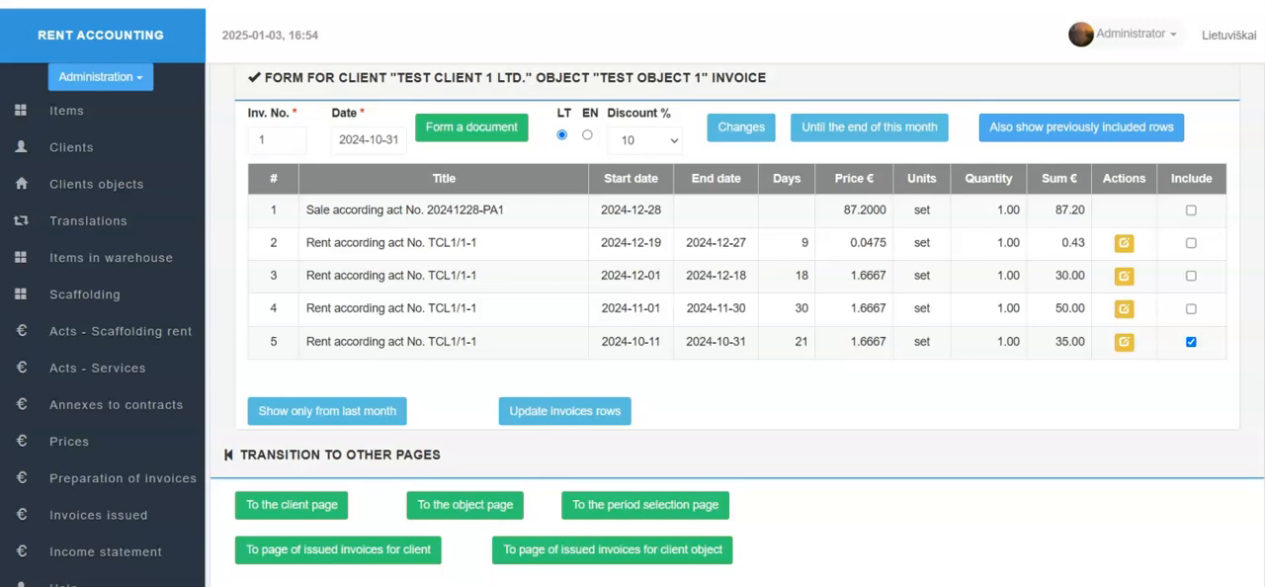
Step: Form the invoice document and review its parties, rent row and totals in Excel
left_click(472, 129)
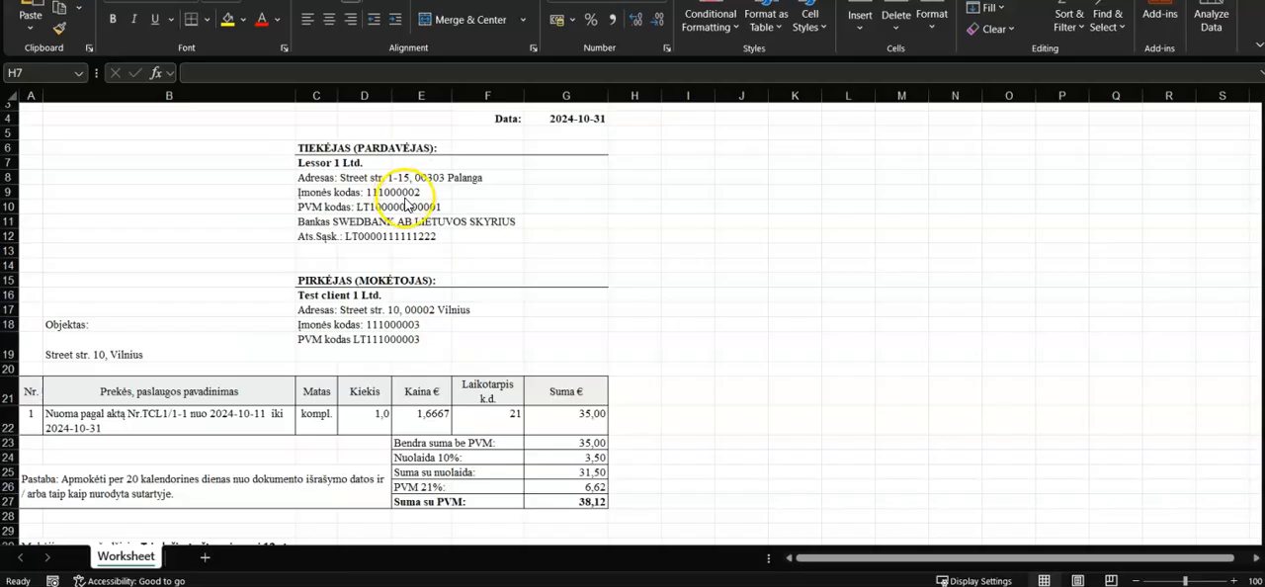
scroll(415, 249, "down", 1)
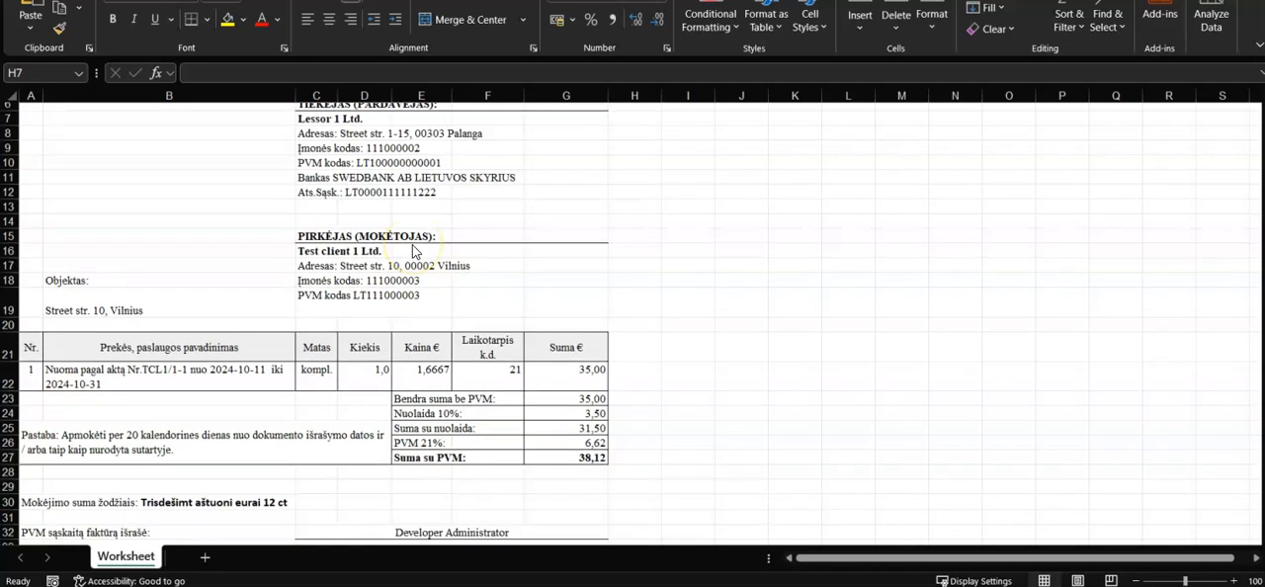
scroll(412, 250, "up", 1)
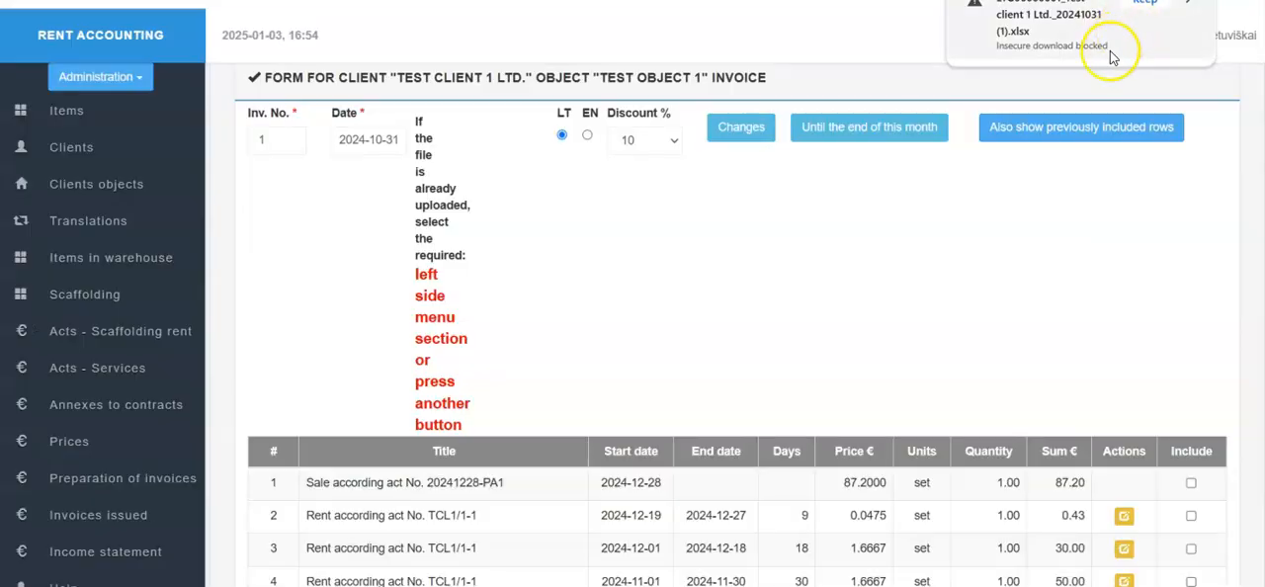
Step: Check the previously included invoice rows in Rent Accounting, and return to the rows not yet included for all periods
left_click(1038, 130)
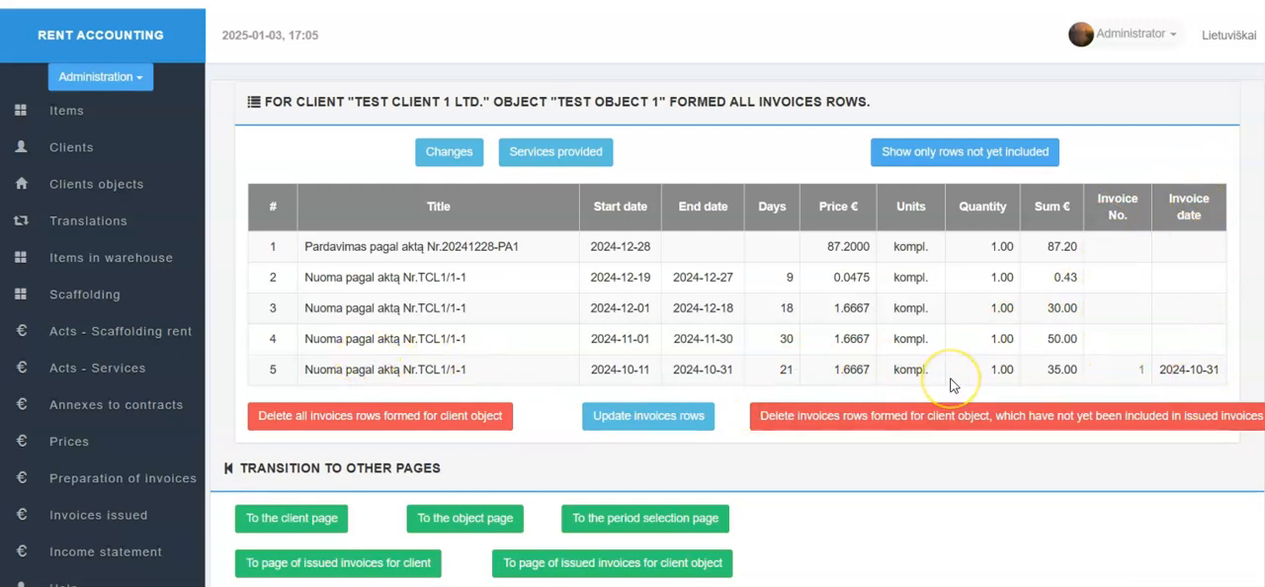
left_click(983, 158)
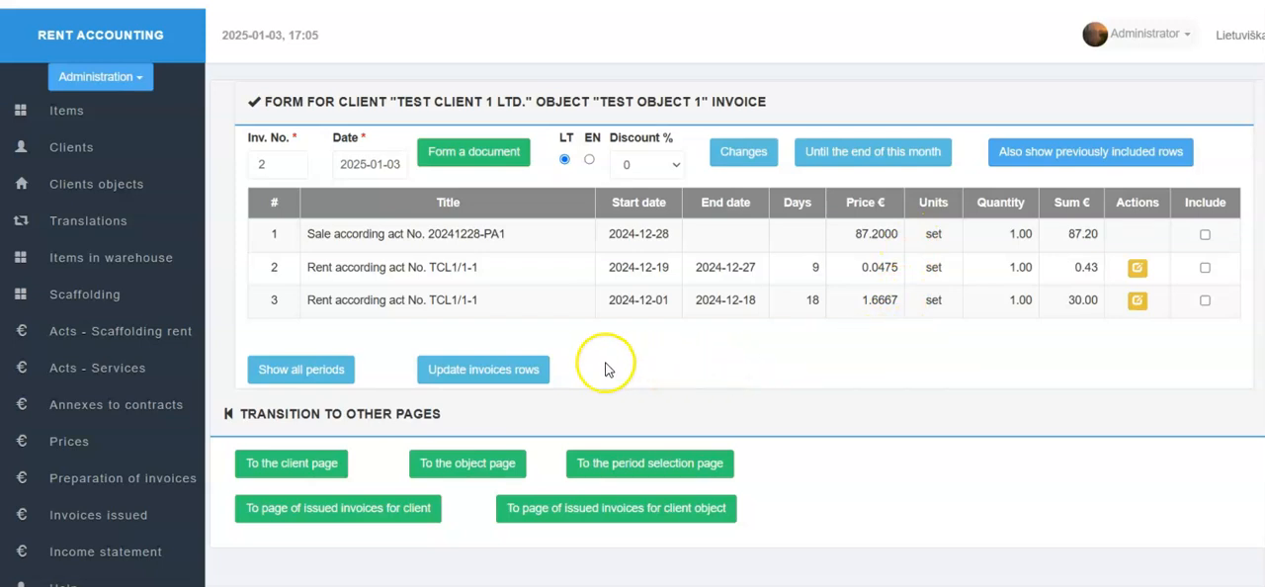
left_click(305, 371)
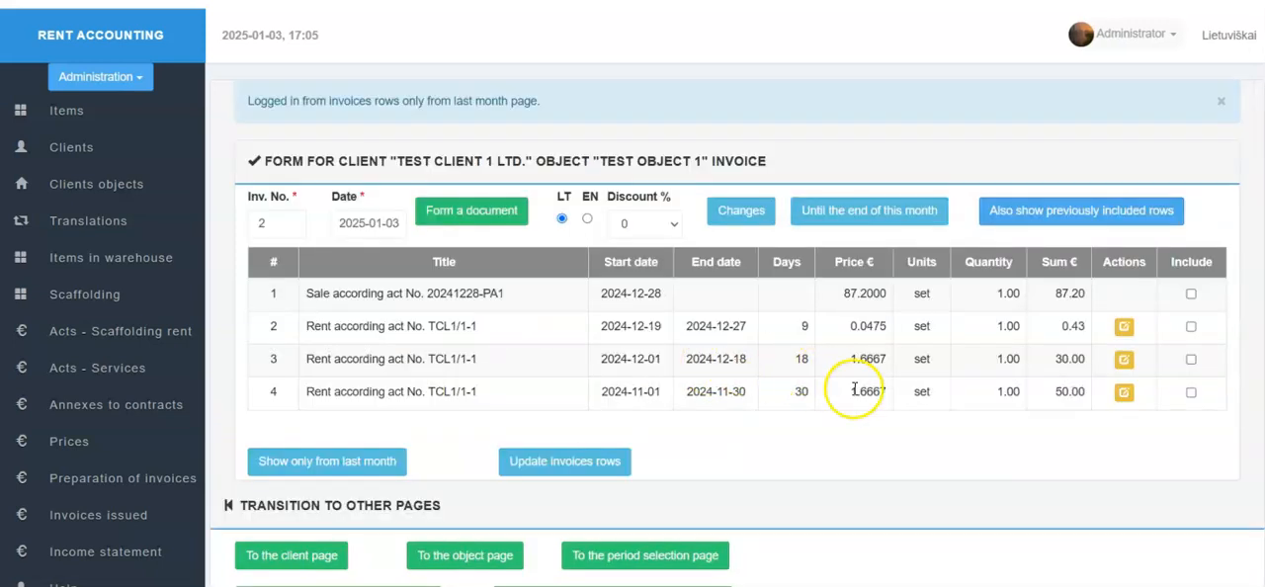